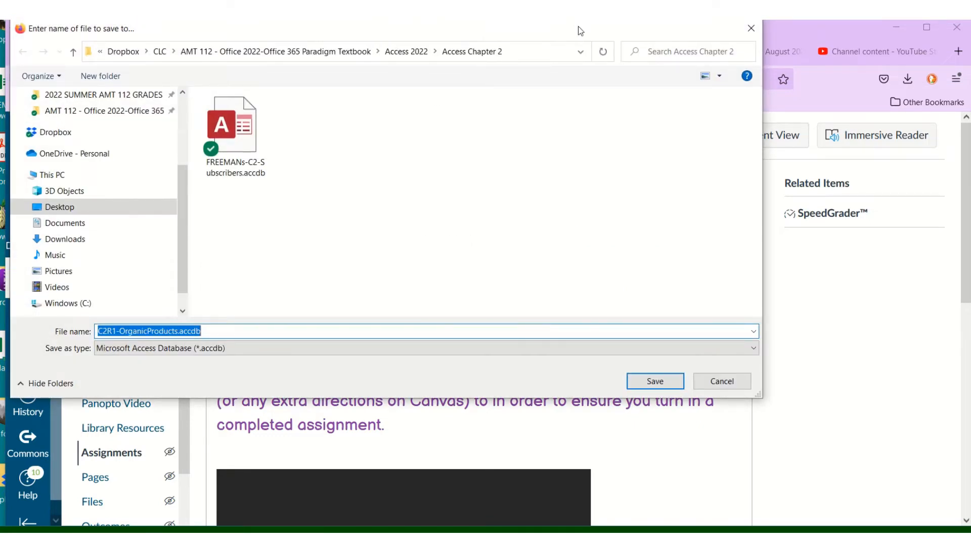
Save the C2R1-OrganicProducts.accdb download in the Access Chapter 2 folder, prefixing the file name with the owner's surname and a hyphen
left_click_drag(577, 24, 618, 121)
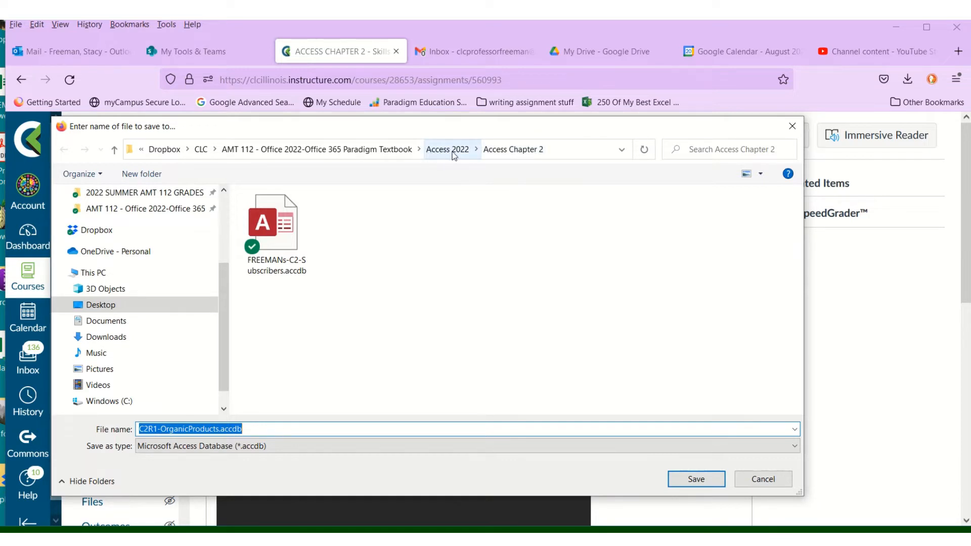
left_click(139, 429)
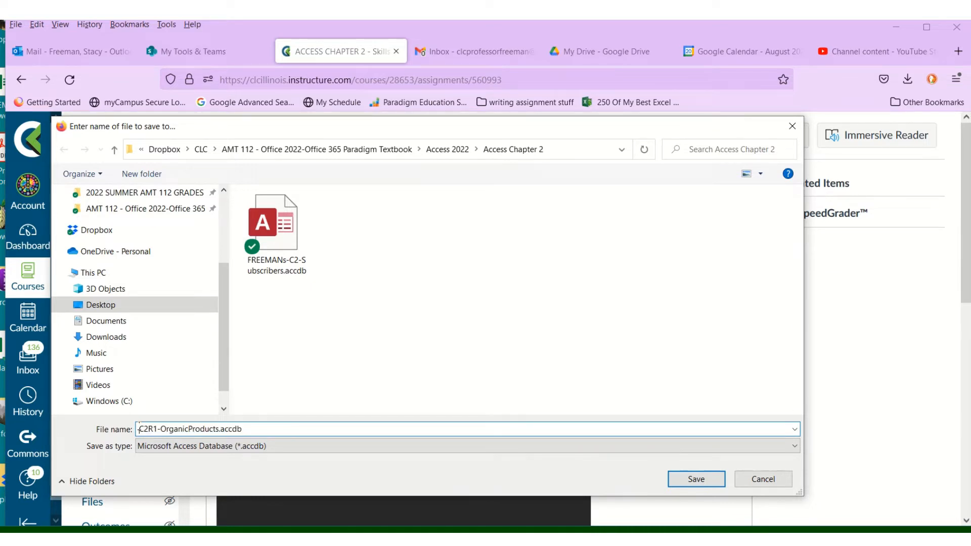
type("FREEMANs")
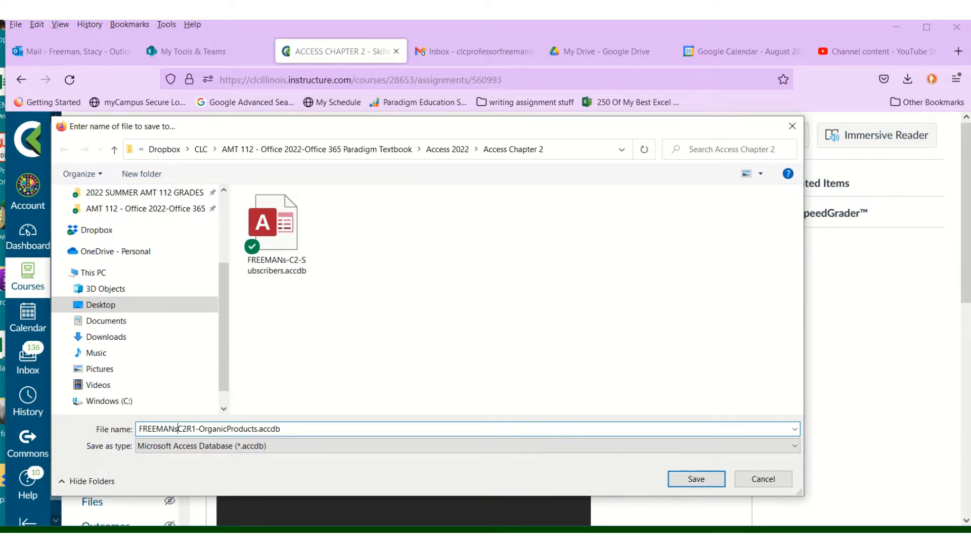
type("-")
key("Return")
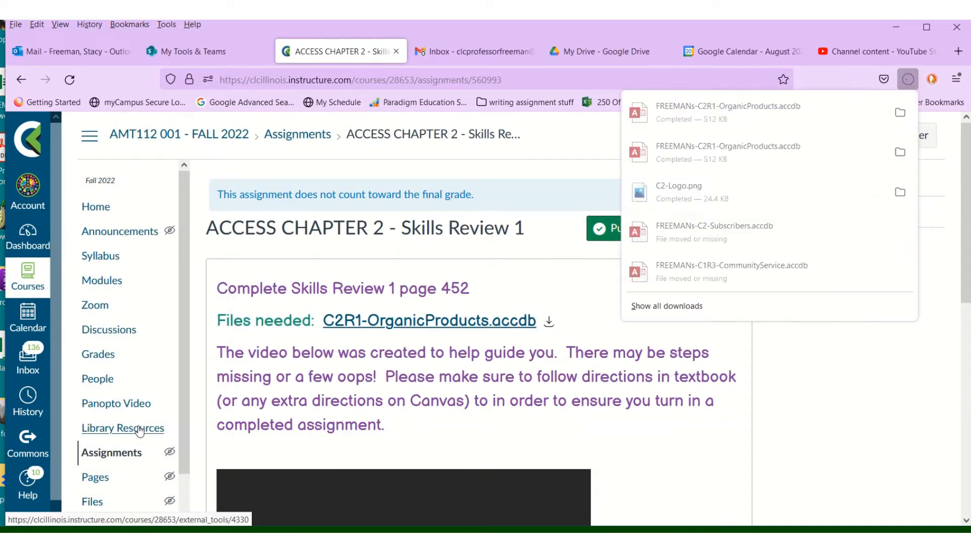
Open the downloaded OrganicProducts database in Microsoft Access and enable its content, enlarging the program window
left_click(658, 119)
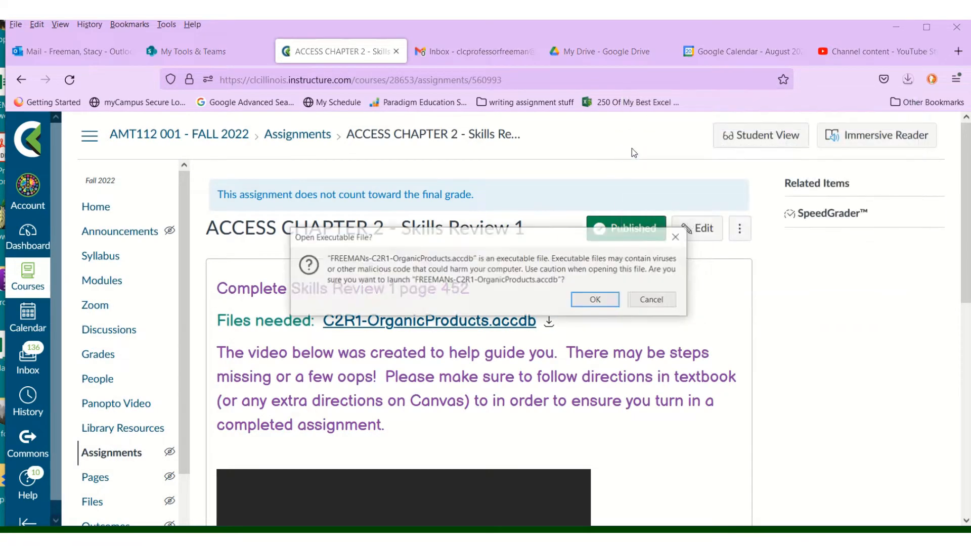
left_click(596, 299)
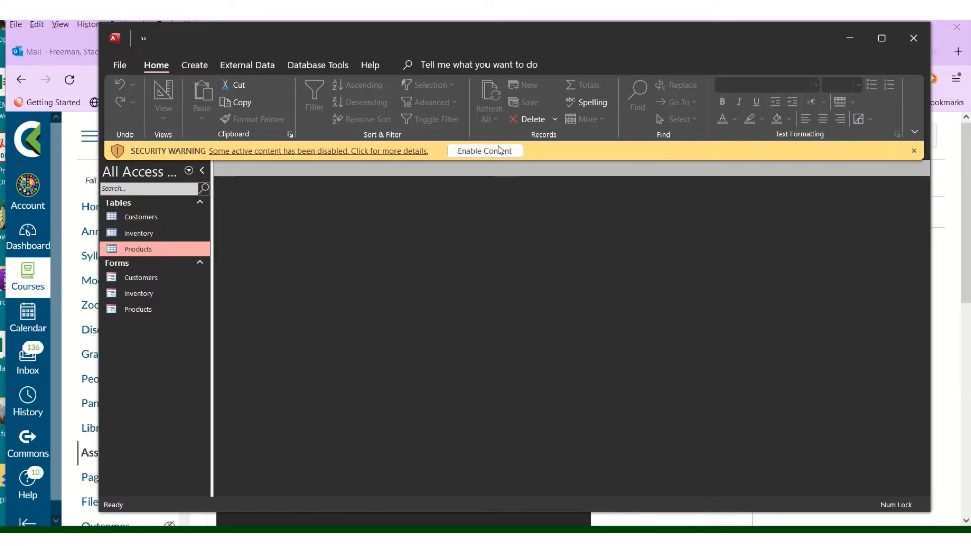
left_click(495, 150)
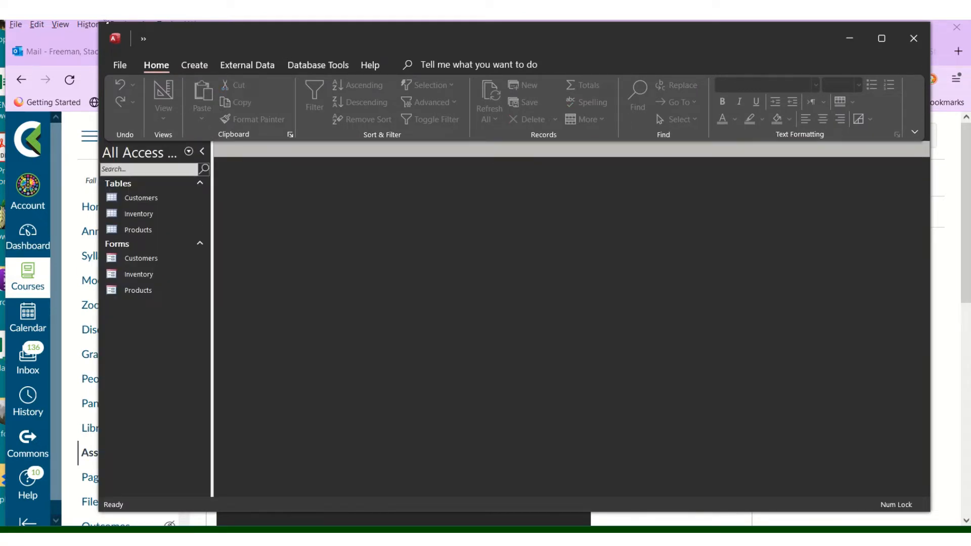
left_click_drag(107, 23, 21, 28)
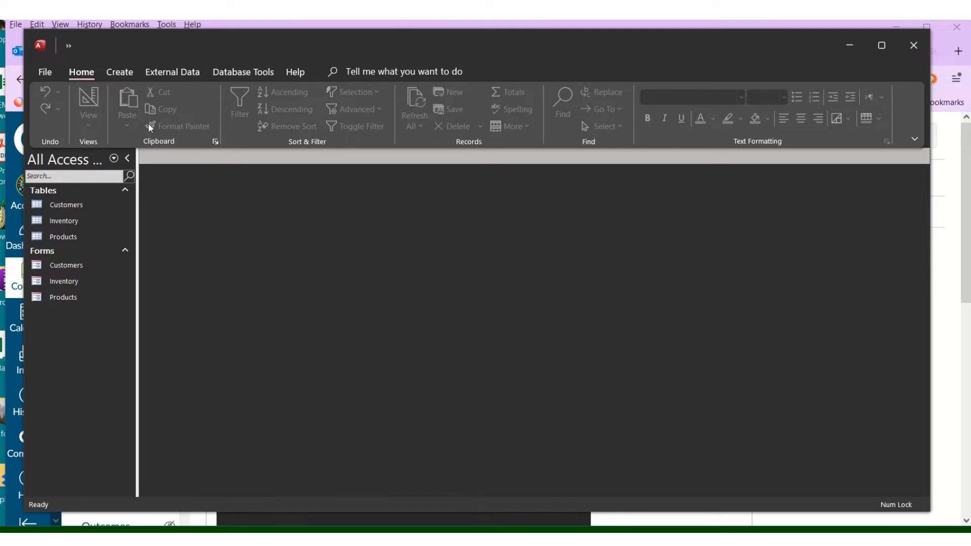
Create a new table in Design view and add a ProductNo field with the Number data type
left_click(126, 73)
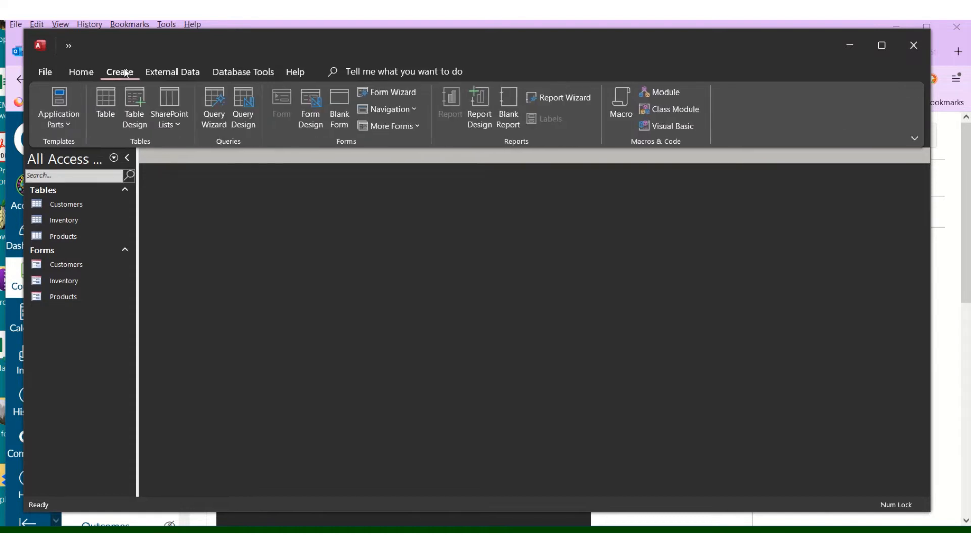
left_click(131, 121)
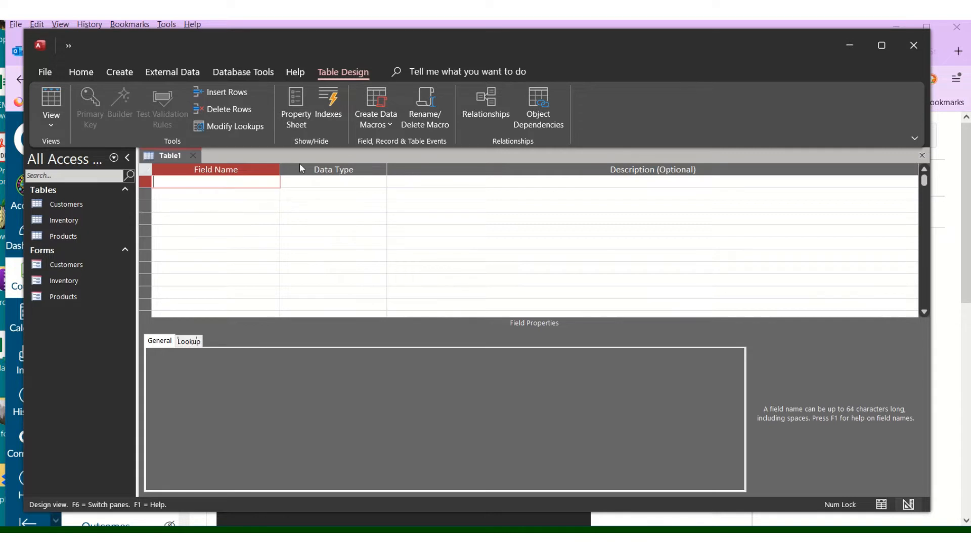
type("ProductNo")
key("Tab")
type("n")
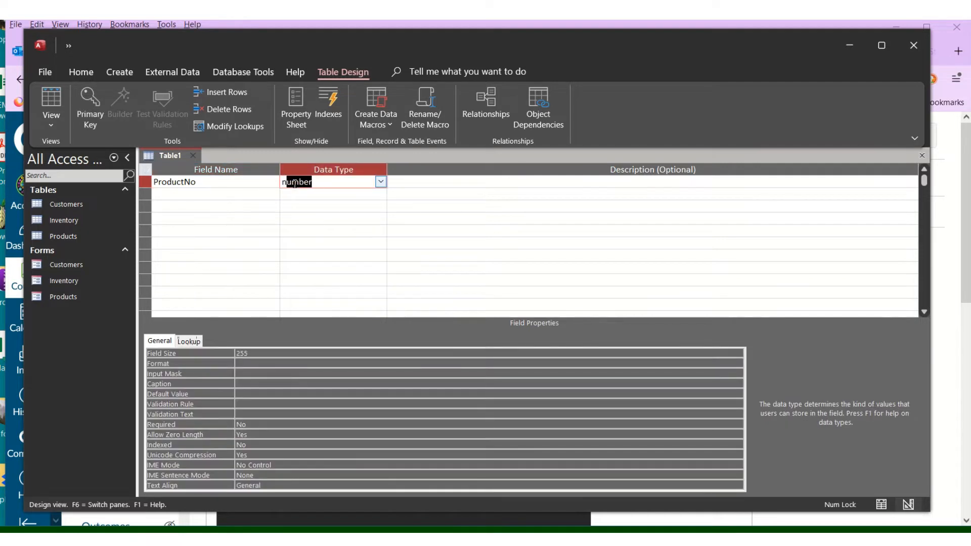
key("Tab")
key("Tab")
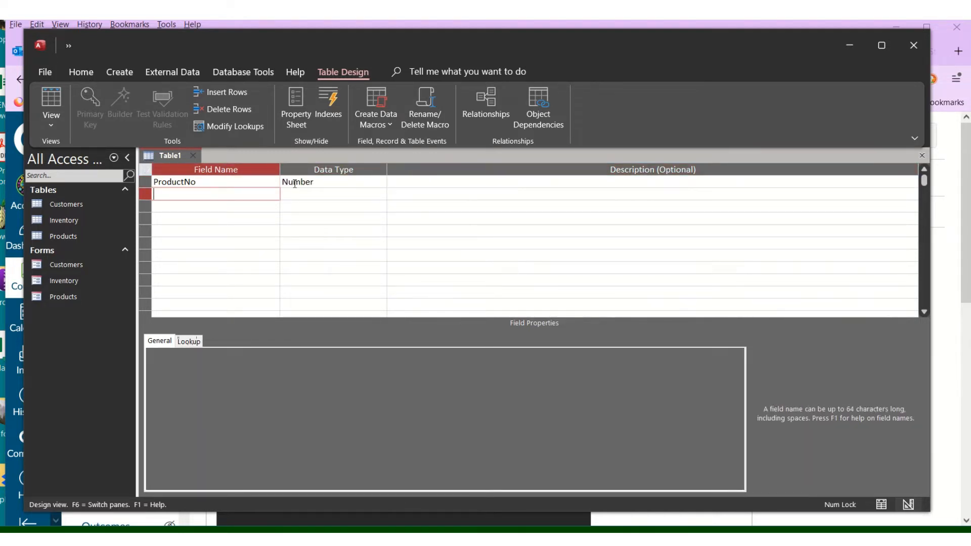
Add an Event field with the Short Text data type and set its field size to 30
type("Event")
key("Tab")
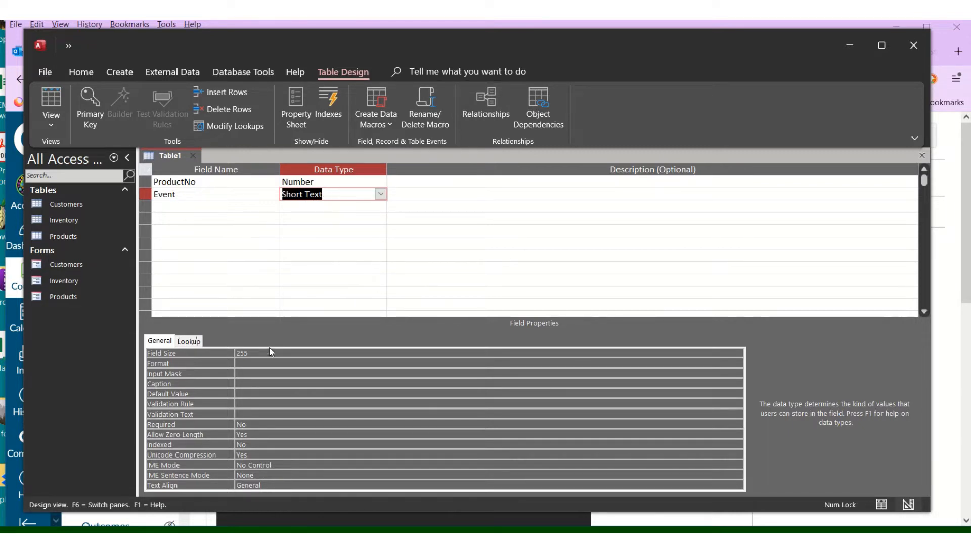
left_click(253, 353)
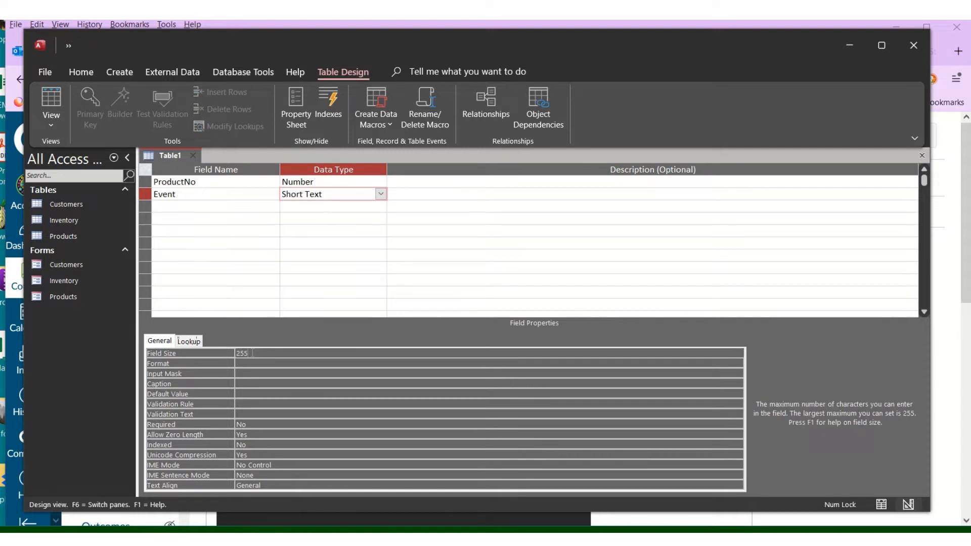
double_click(252, 353)
left_click(289, 356)
key("BackSpace")
key("BackSpace")
key("BackSpace")
type("30")
Add a Discount field below Event with the Currency data type
left_click(194, 207)
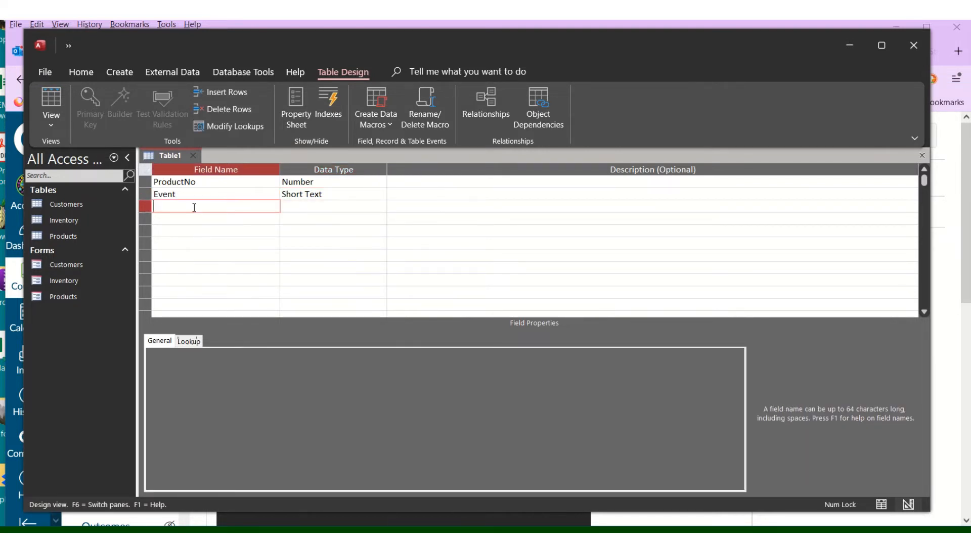
type("Discount")
key("Tab")
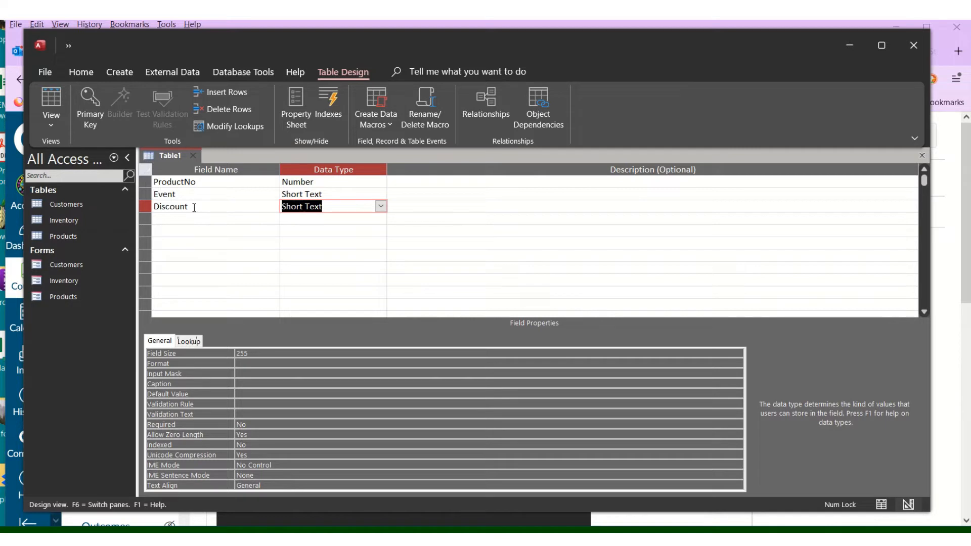
type("currency")
left_click(381, 206)
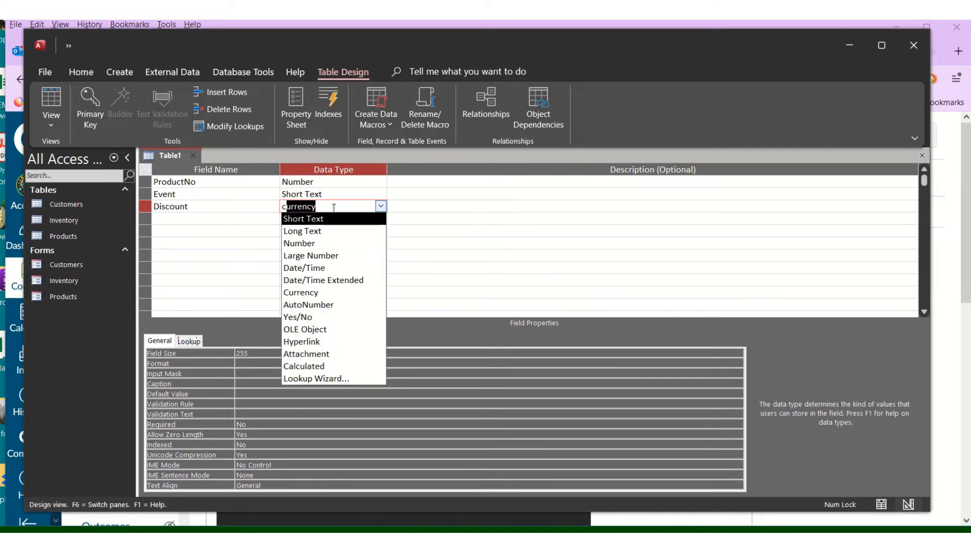
type("currency")
key("Tab")
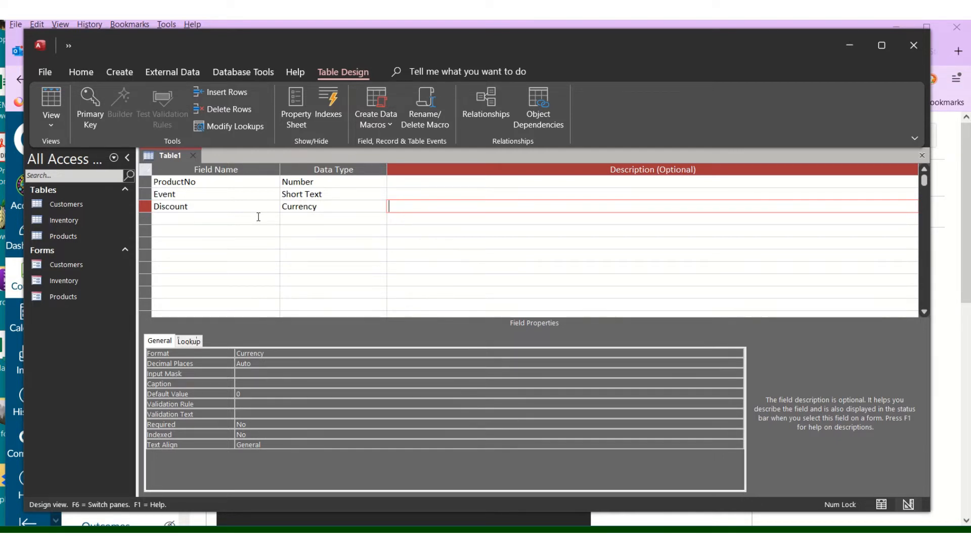
Make ProductNo the primary key, and close the table, saving it as Events Table
left_click(148, 183)
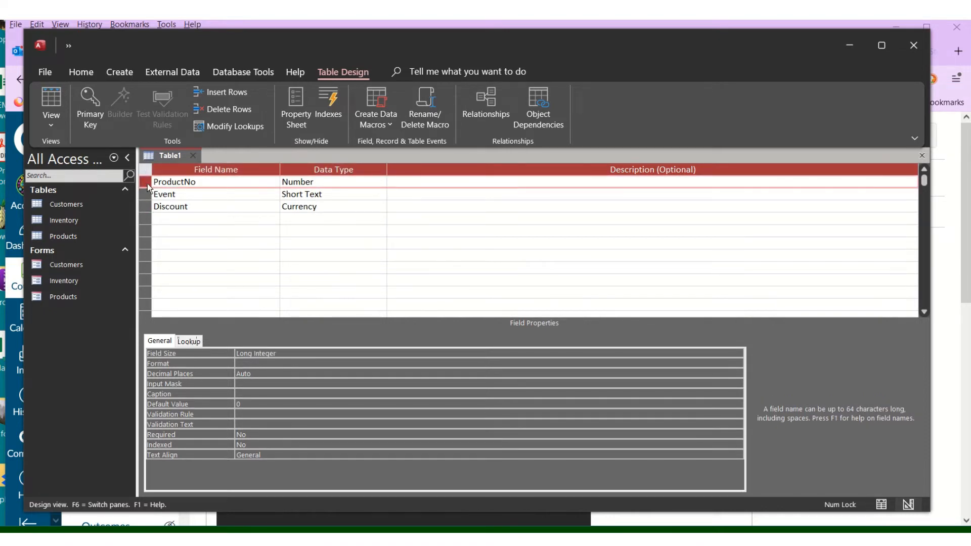
left_click(90, 104)
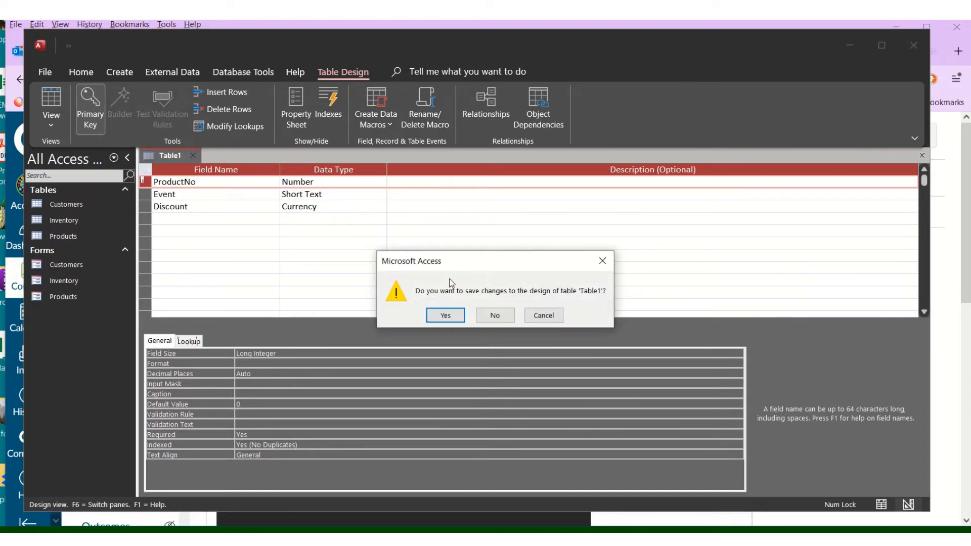
left_click(440, 314)
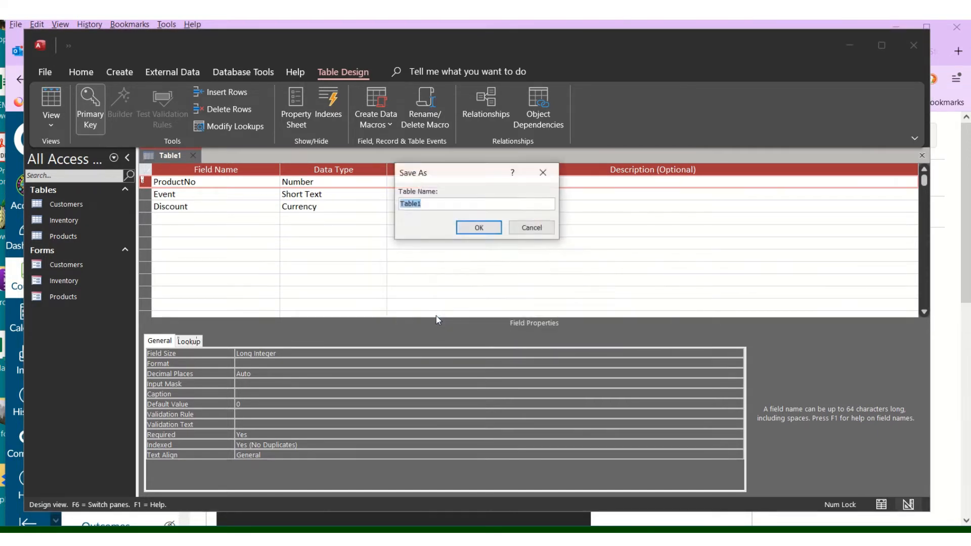
type("Event")
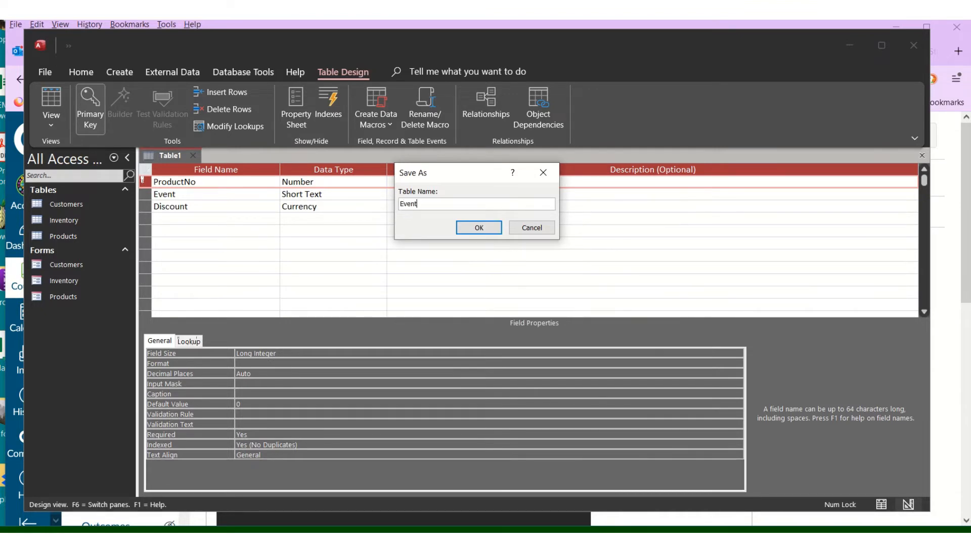
type("s Table")
left_click(477, 231)
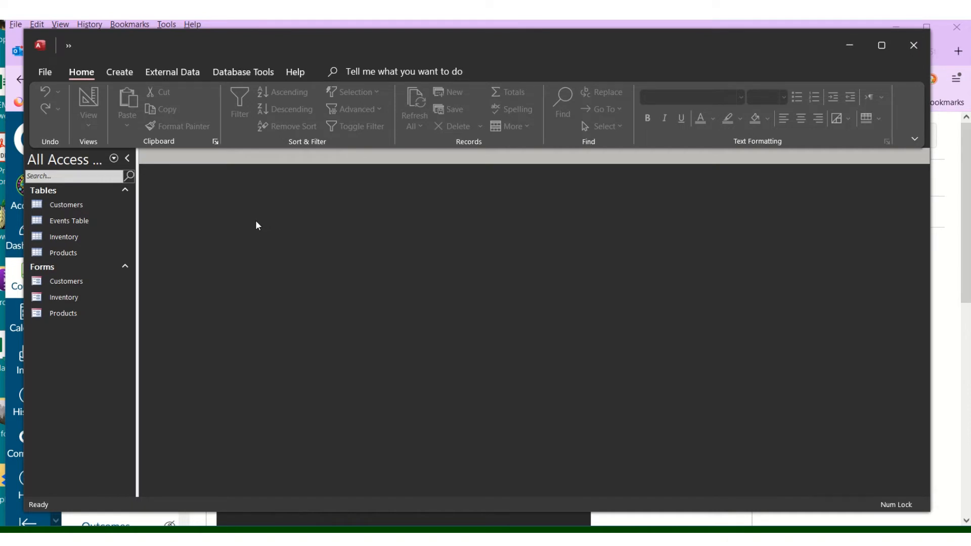
Create a form based on the Events Table
left_click(94, 224)
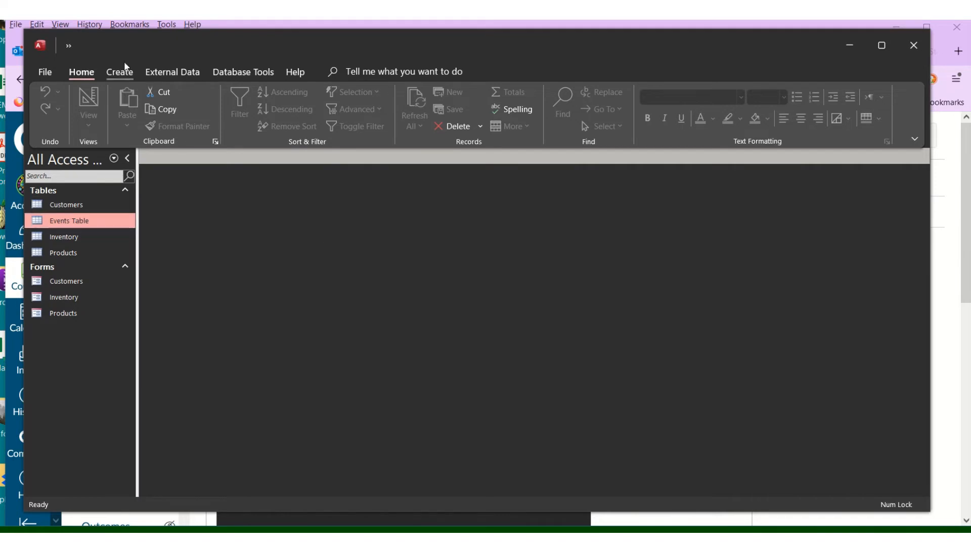
left_click(112, 76)
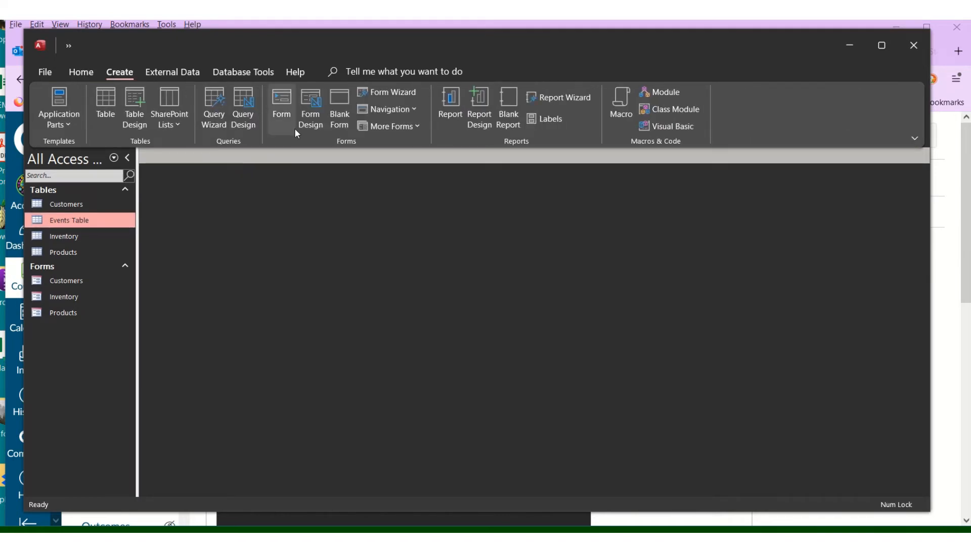
left_click(285, 109)
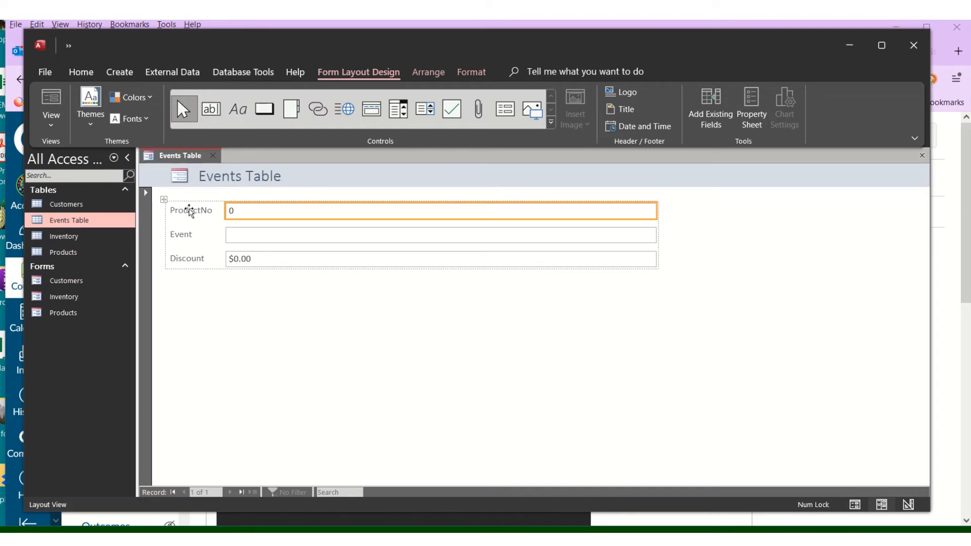
Save the new form under the name Events Form
left_click(68, 45)
left_click(114, 68)
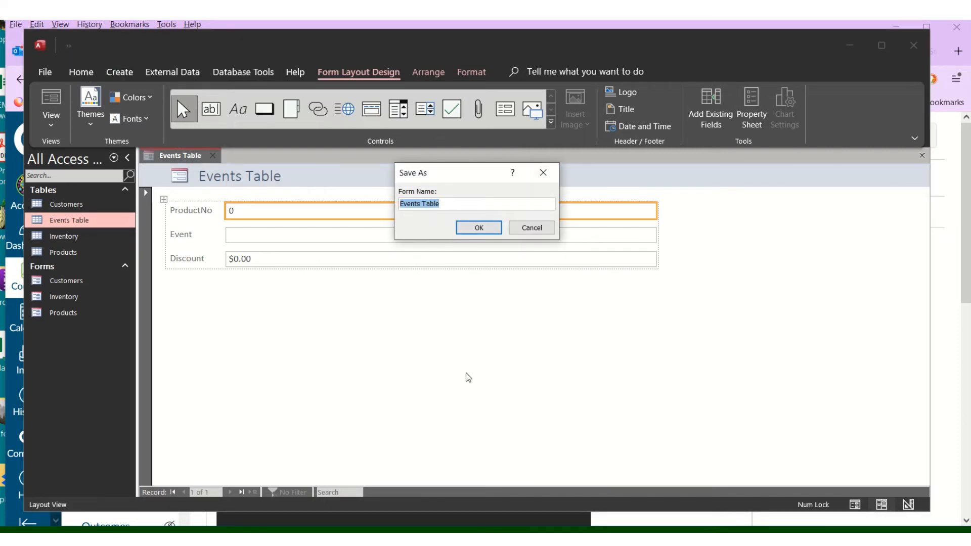
left_click(456, 204)
key("BackSpace")
key("BackSpace")
key("BackSpace")
key("BackSpace")
key("BackSpace")
type("Form")
left_click(480, 228)
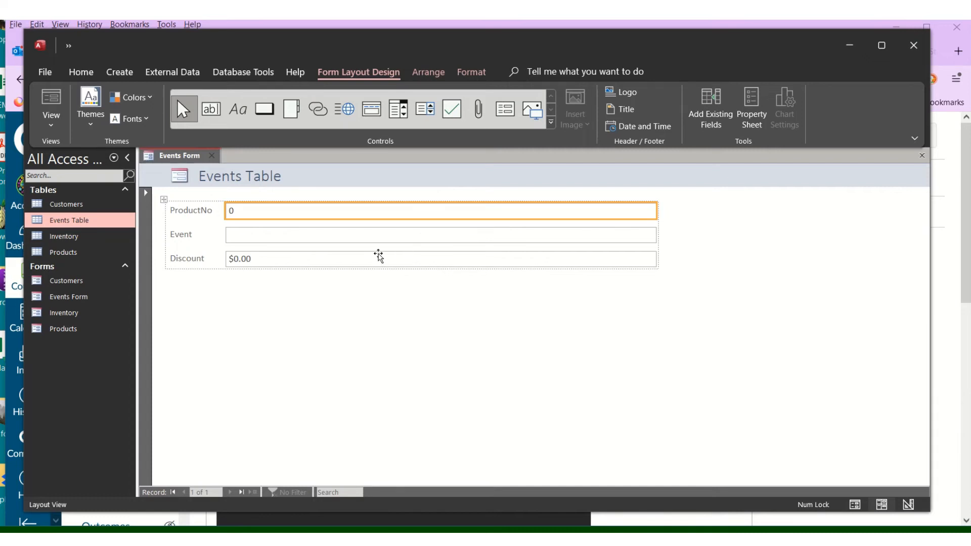
Switch the Events Form from Layout view to Form view
right_click(195, 161)
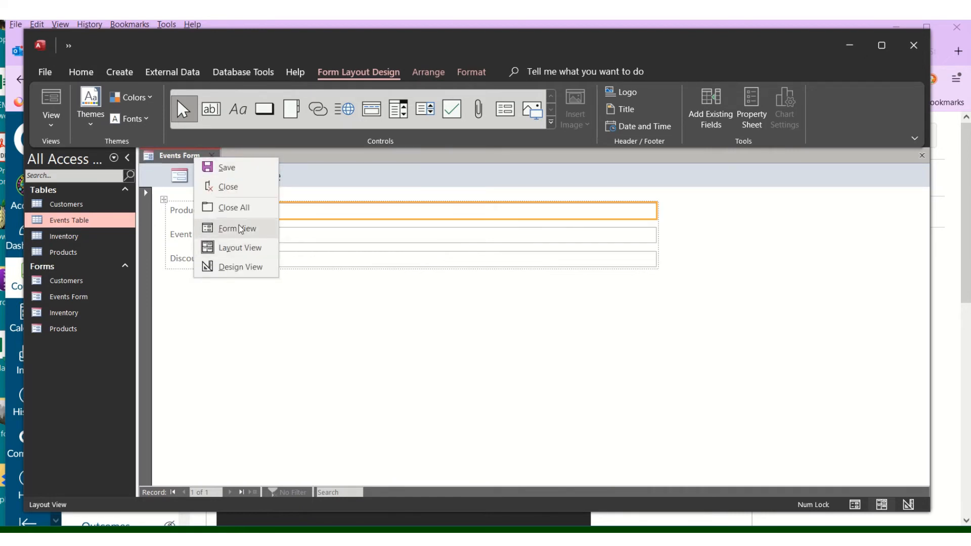
left_click(725, 374)
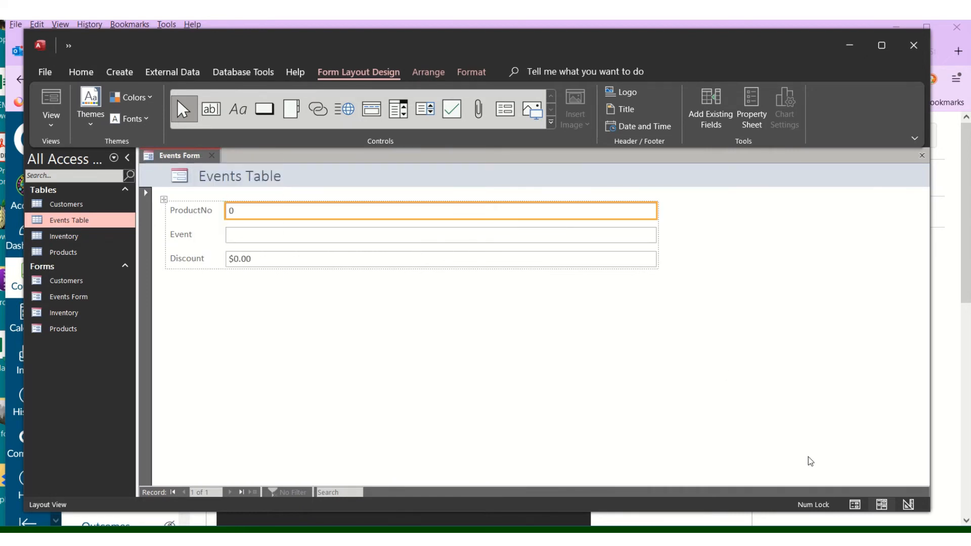
left_click(855, 504)
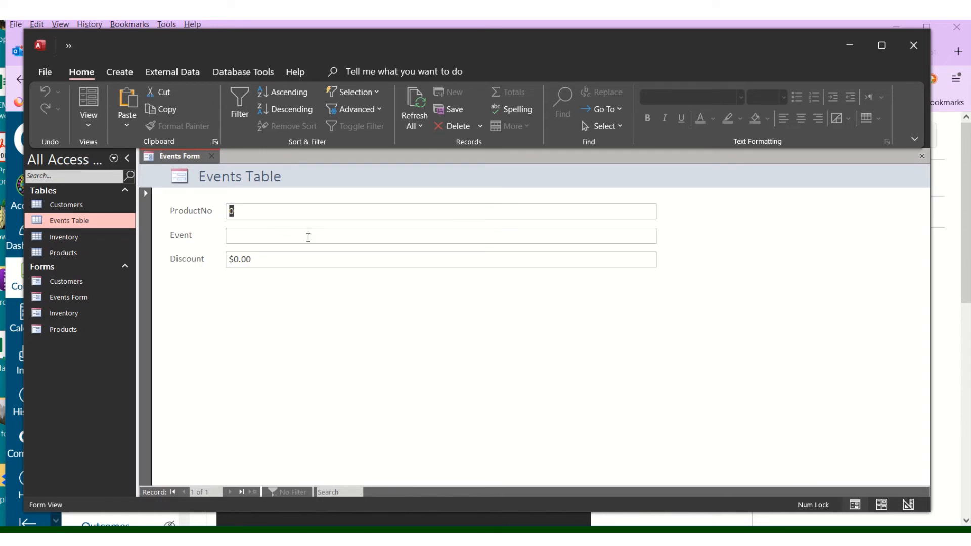
Enter the first event record with ProductNo 2018, Event "Summer Cool-Off" and Discount 1
type("2018")
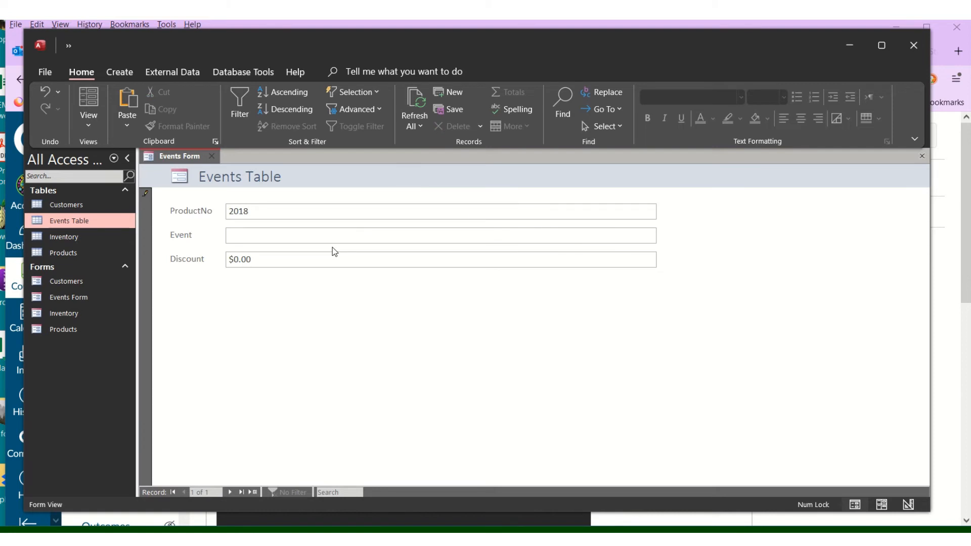
left_click(267, 243)
type("Summer Cool-Off")
key("Tab")
type("1")
key("Return")
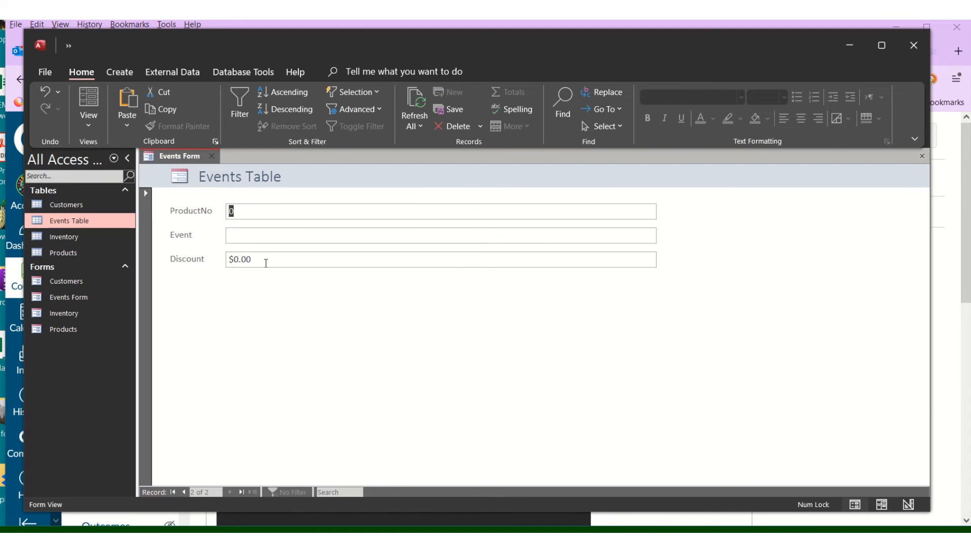
Enter the second event record with ProductNo 3011, Event "Product Launch" and Discount .75
type("3011")
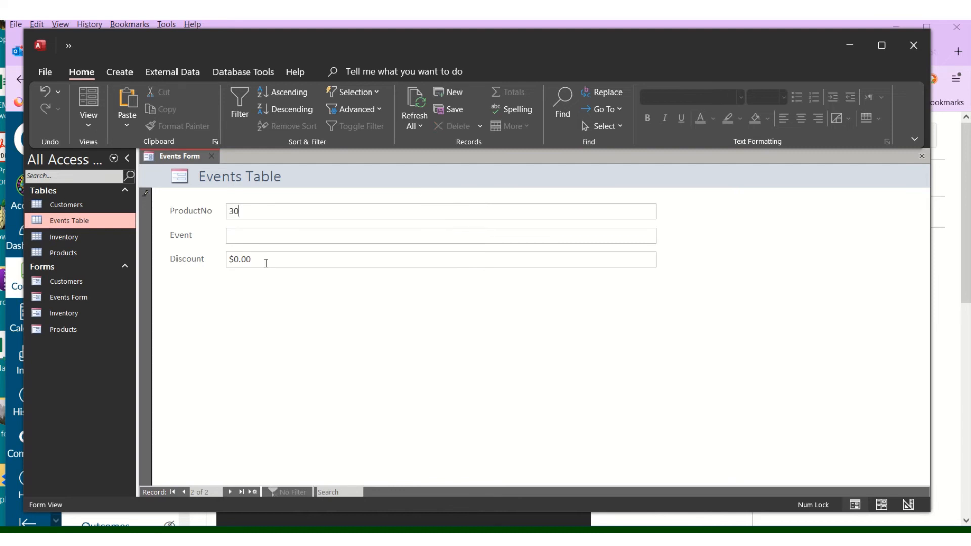
key("Tab")
type("Product Launch")
key("Tab")
type(".75")
key("Tab")
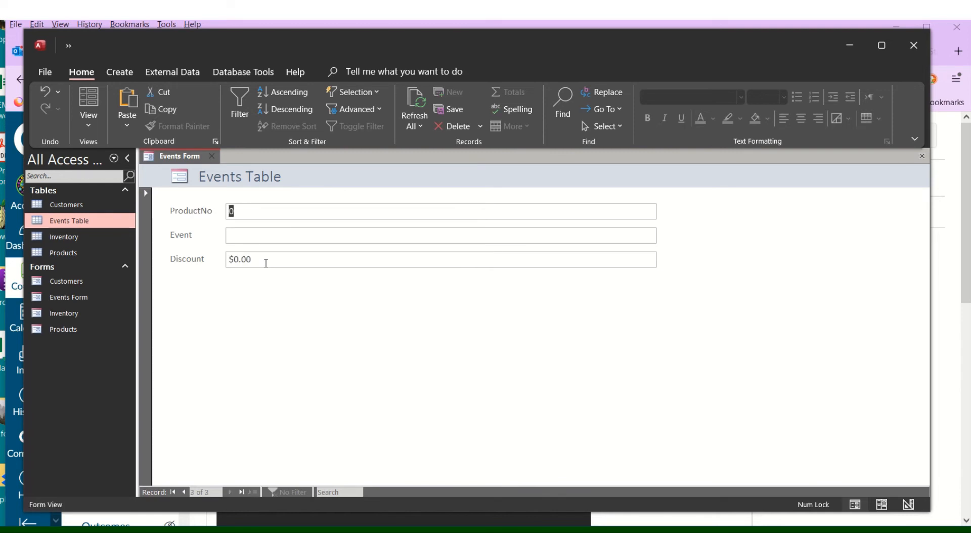
Enter the third event record with ProductNo 3012, Event "Product Launch" and Discount .50
type("3012")
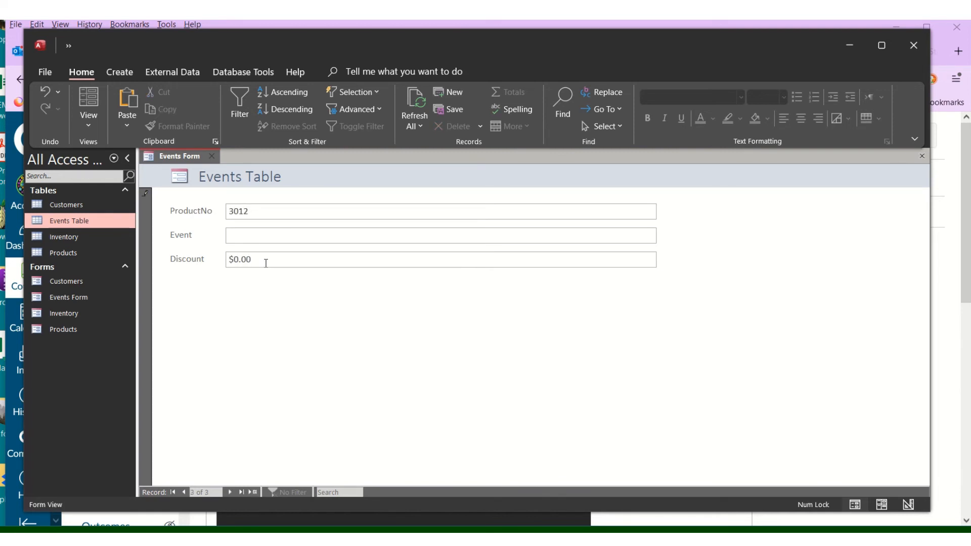
key("Tab")
type("Product Launch")
key("Tab")
type(".50")
key("Tab")
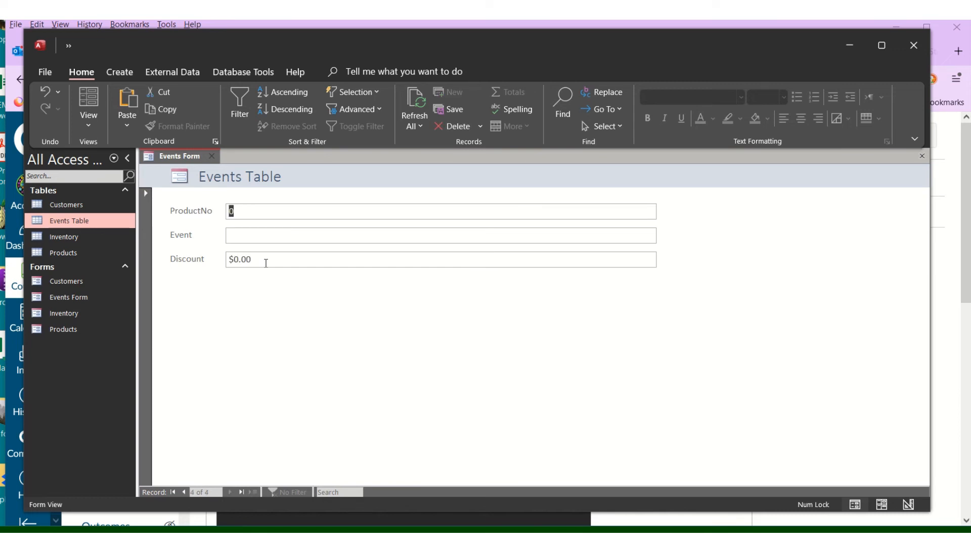
Close the Events Form and open the Events Table in Datasheet view
left_click(214, 158)
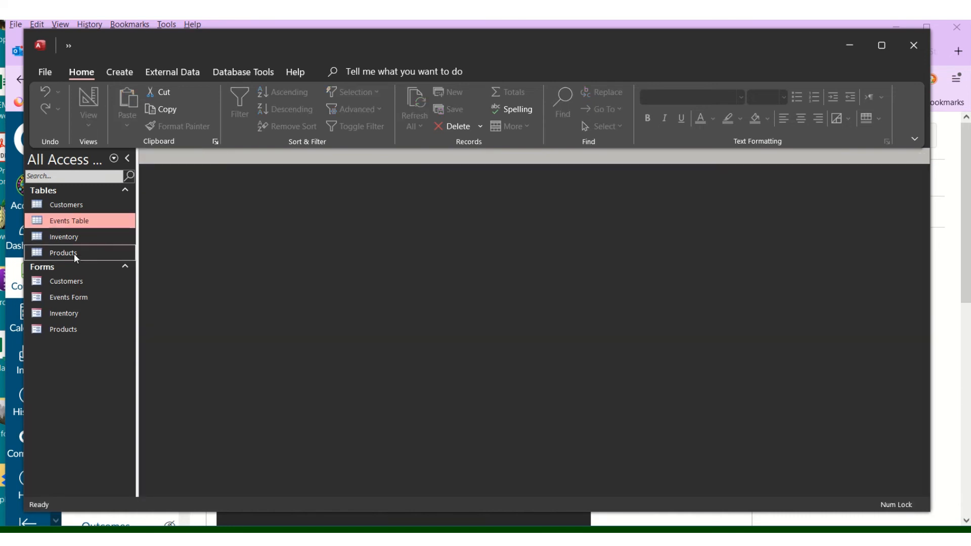
double_click(78, 221)
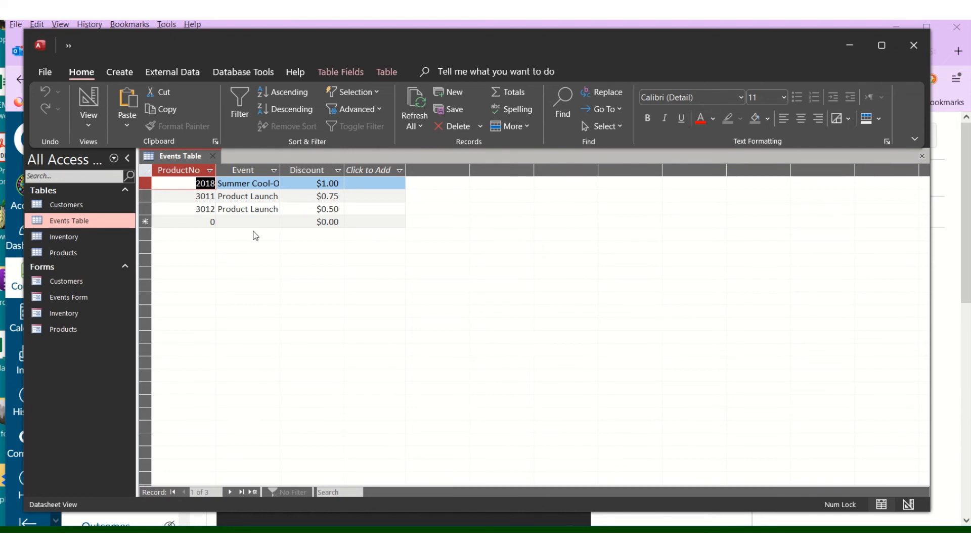
left_click(148, 184)
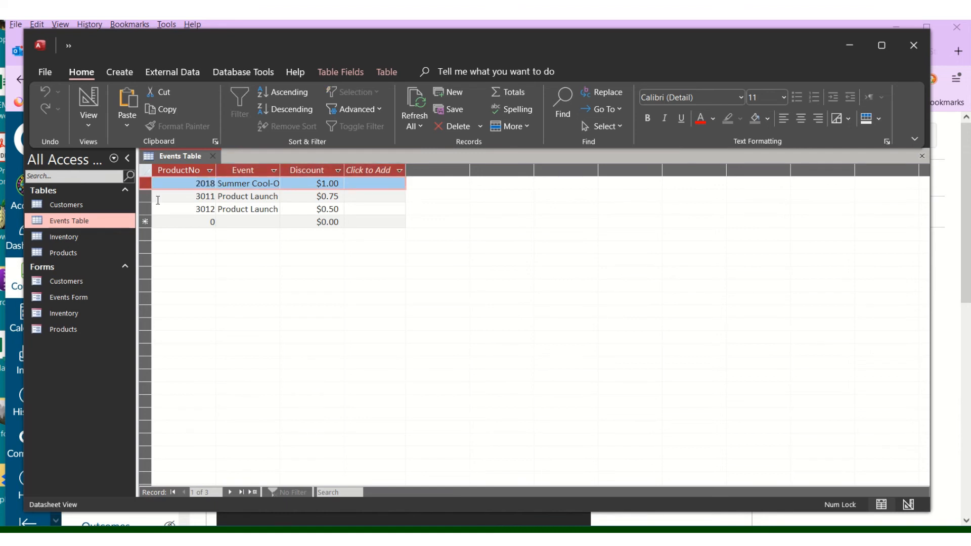
Add a new record to the Events Table with ProductNo 20150, Event "Summer Cool-Off" and Discount 1
left_click(178, 221)
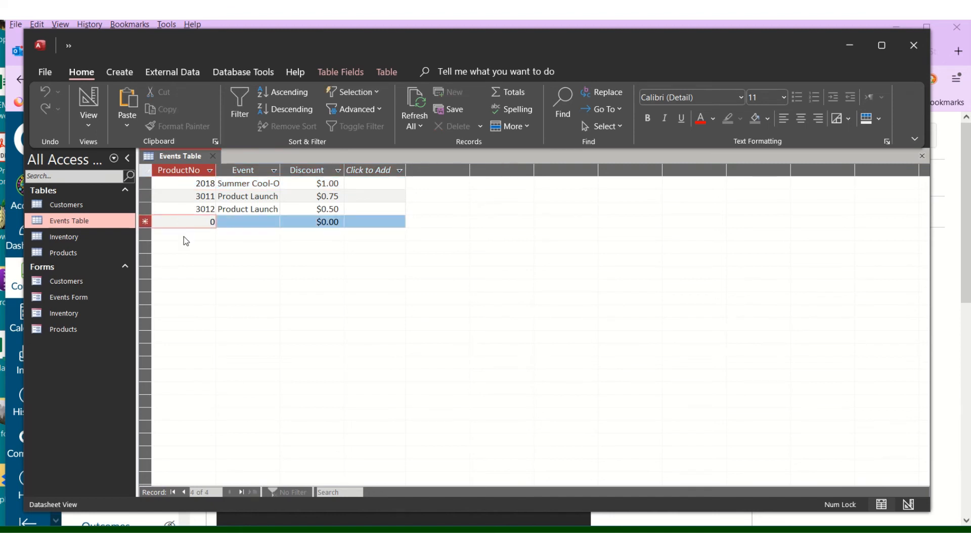
type("20150")
key("Tab")
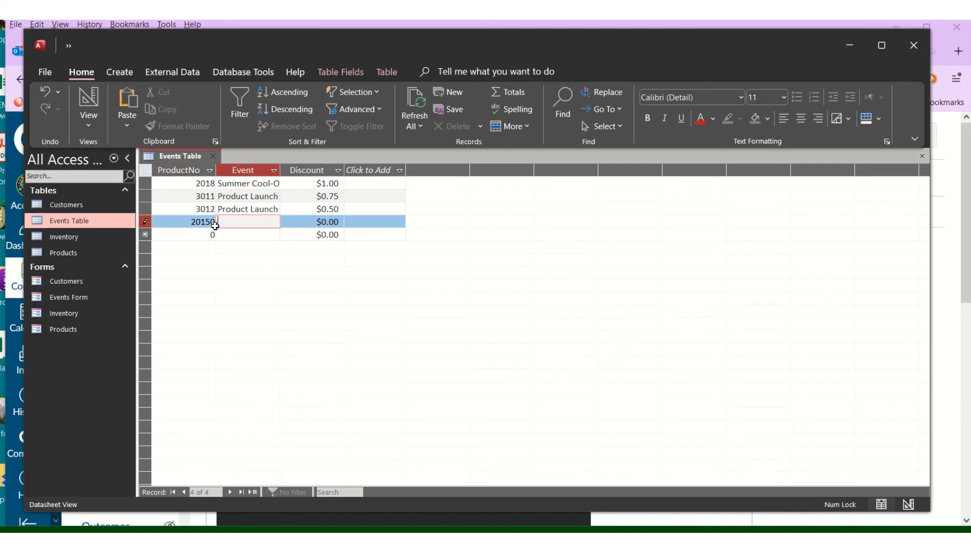
type("Summer Coll")
key("BackSpace")
key("BackSpace")
type("ol-O")
key("Tab")
type("1")
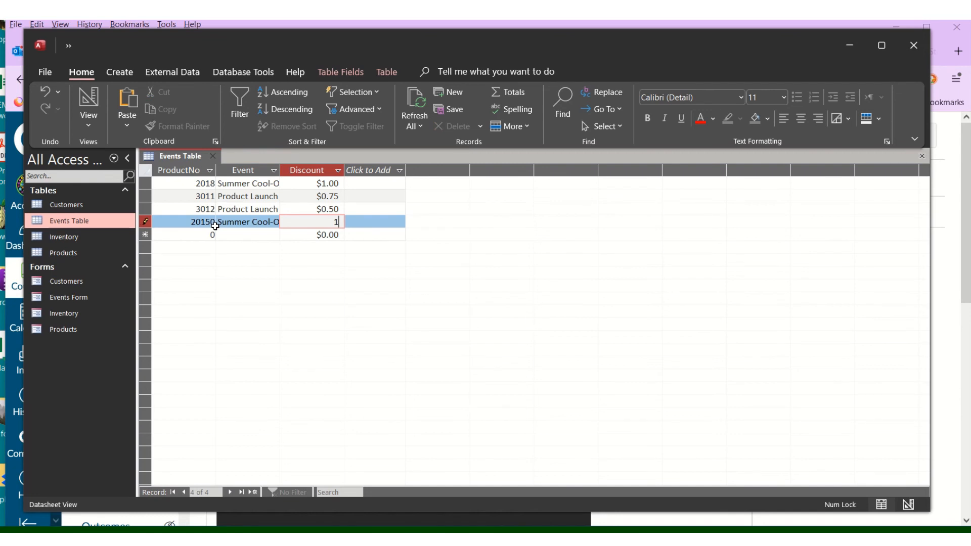
key("Tab")
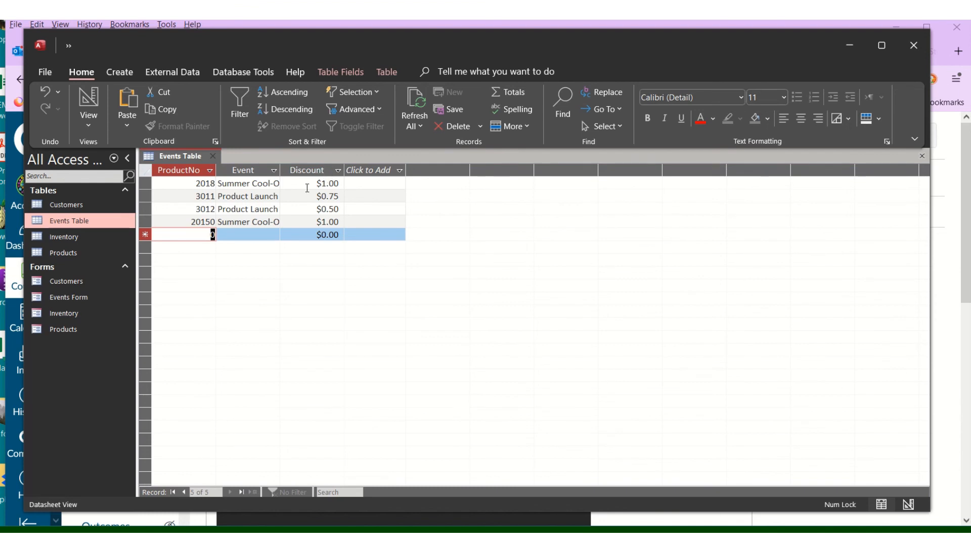
Fit the Event column's width to its contents and close the Events Table, saving the layout changes
double_click(280, 169)
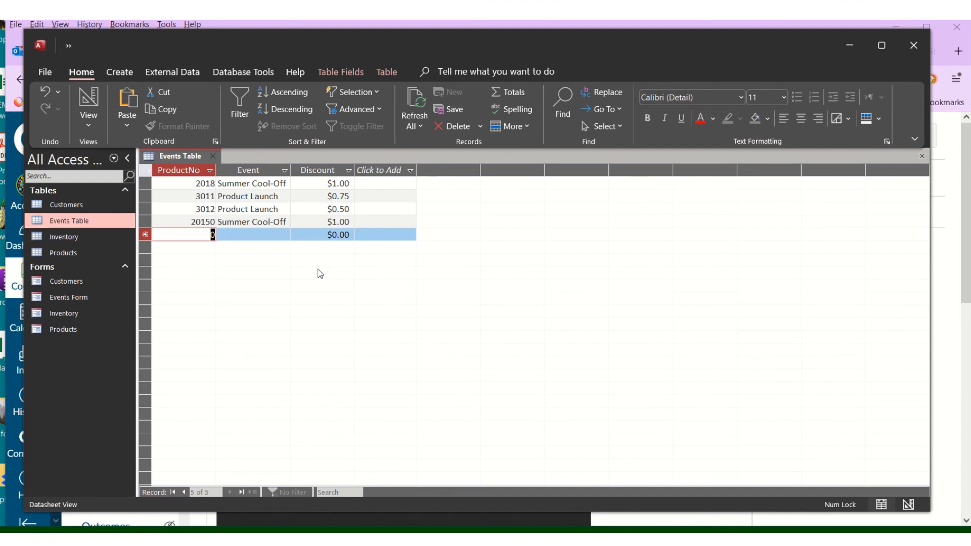
left_click(213, 157)
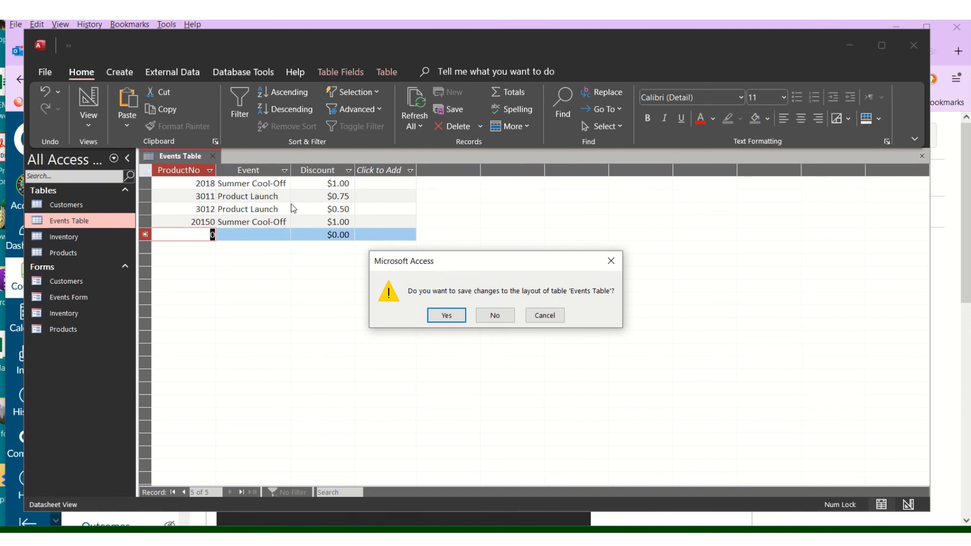
left_click(447, 315)
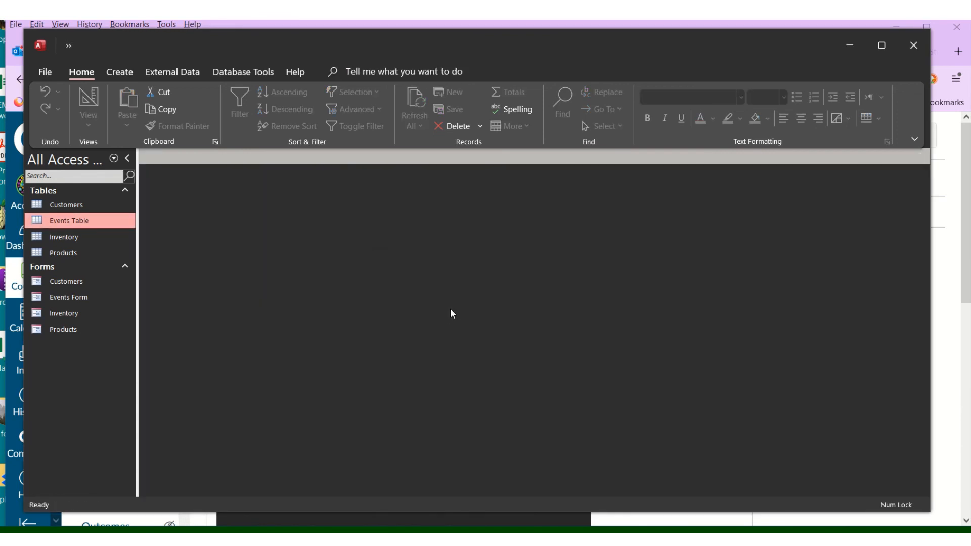
left_click(69, 45)
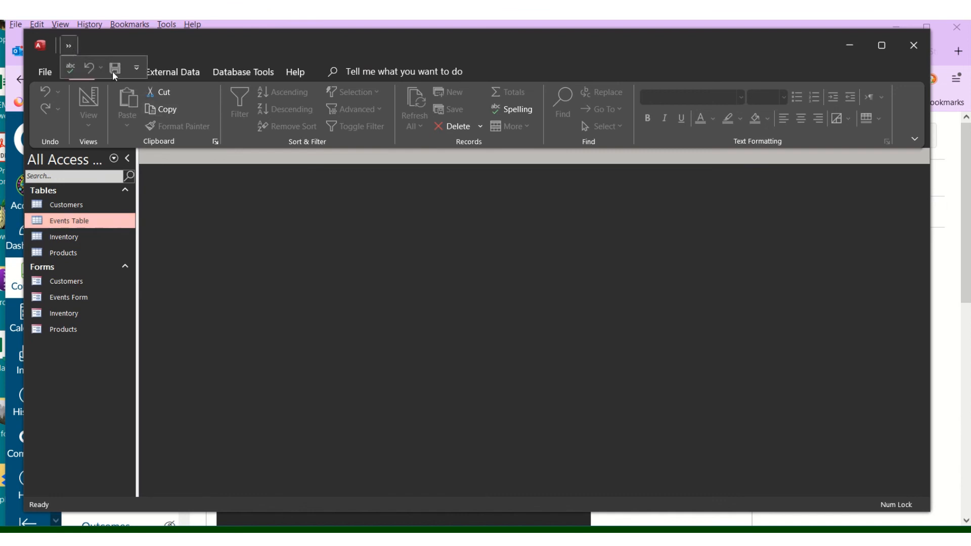
left_click(246, 275)
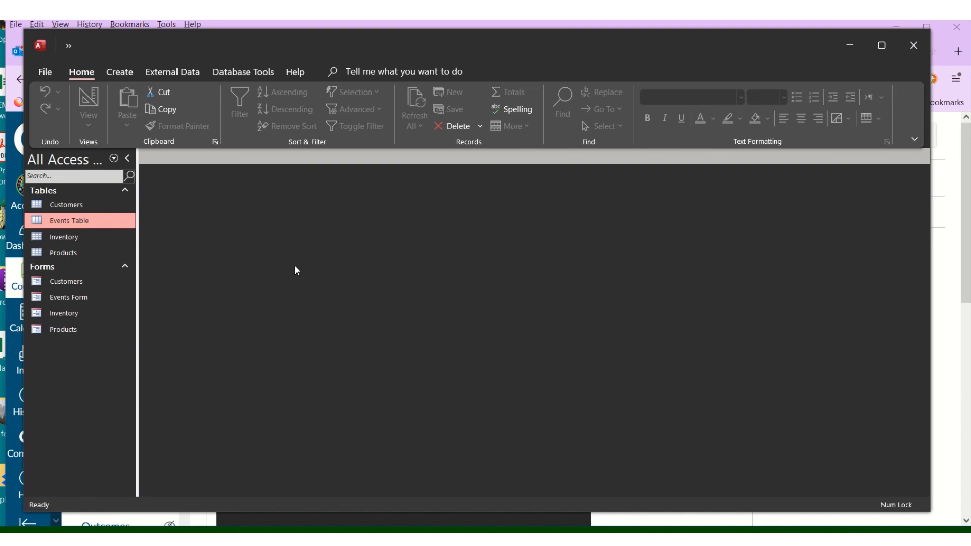
mouse_move(443, 21)
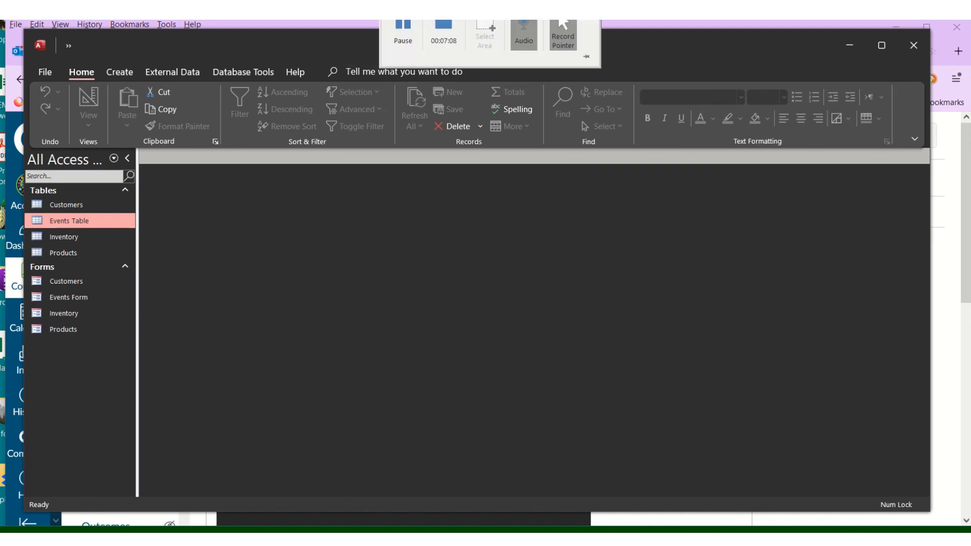